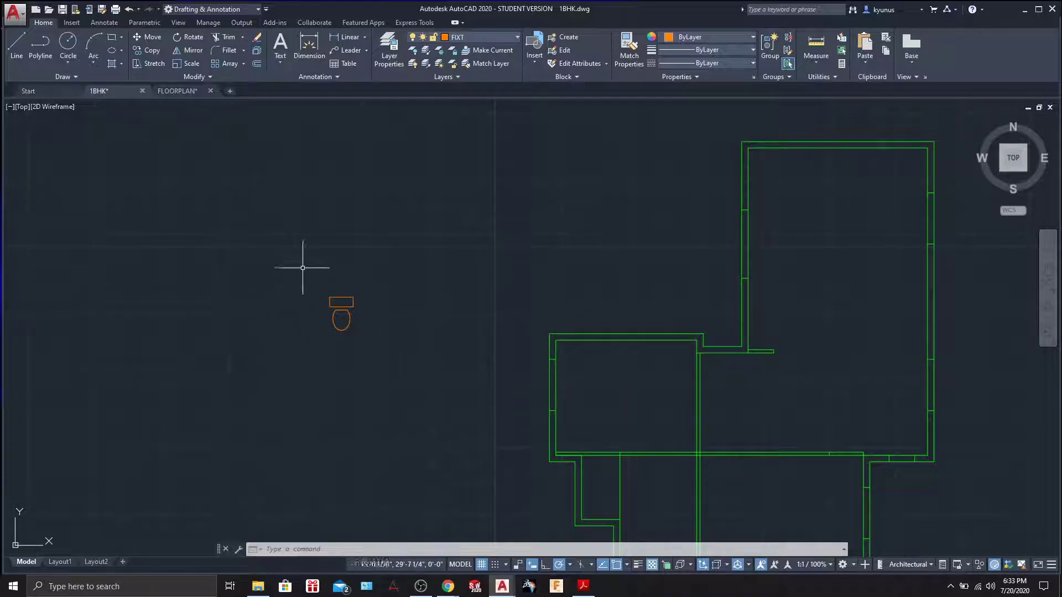
# Move the toilet by the tank's upper-left corner from outside the plan into the small upper-left room
pyautogui.moveTo(306, 270)
pyautogui.mouseDown()
pyautogui.moveTo(403, 339)
pyautogui.moveTo(341, 388)
pyautogui.moveTo(297, 316)
pyautogui.mouseUp()
pyautogui.moveTo(317, 280)
pyautogui.mouseDown()
pyautogui.moveTo(332, 387)
pyautogui.moveTo(284, 356)
pyautogui.mouseUp()
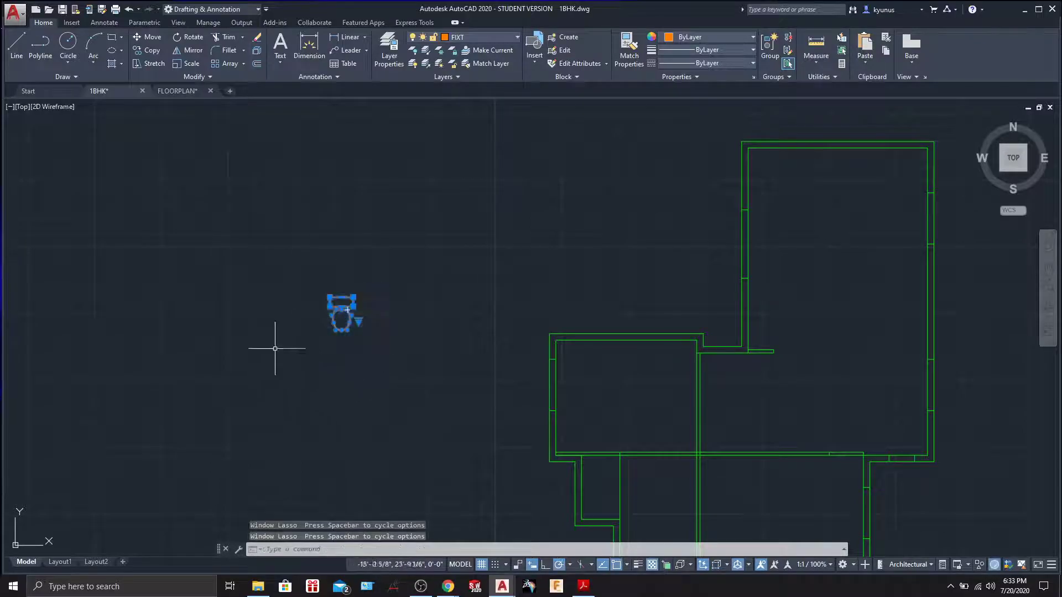
pyautogui.click(147, 37)
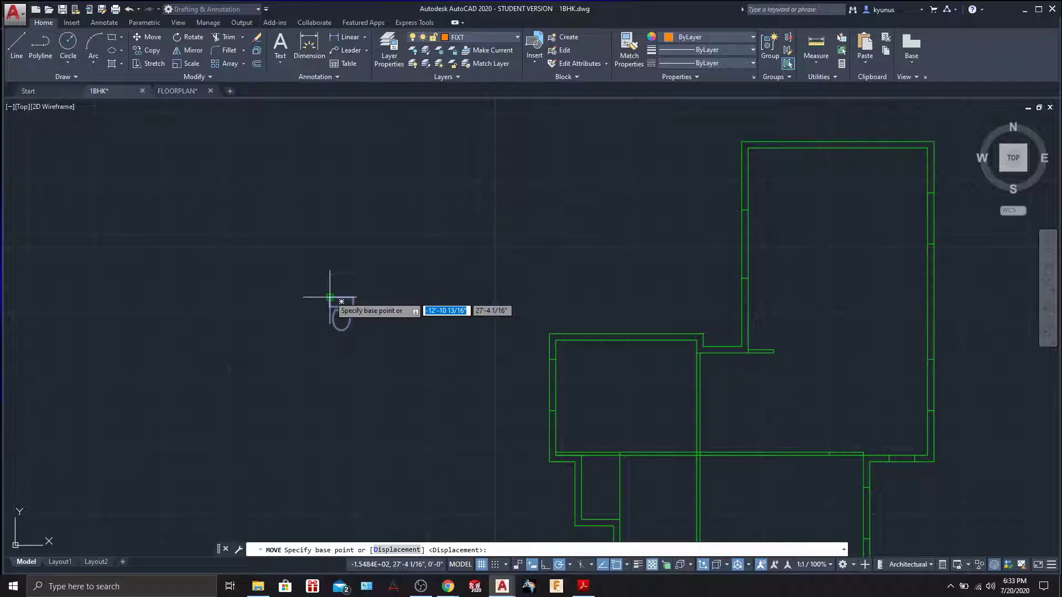
pyautogui.click(330, 297)
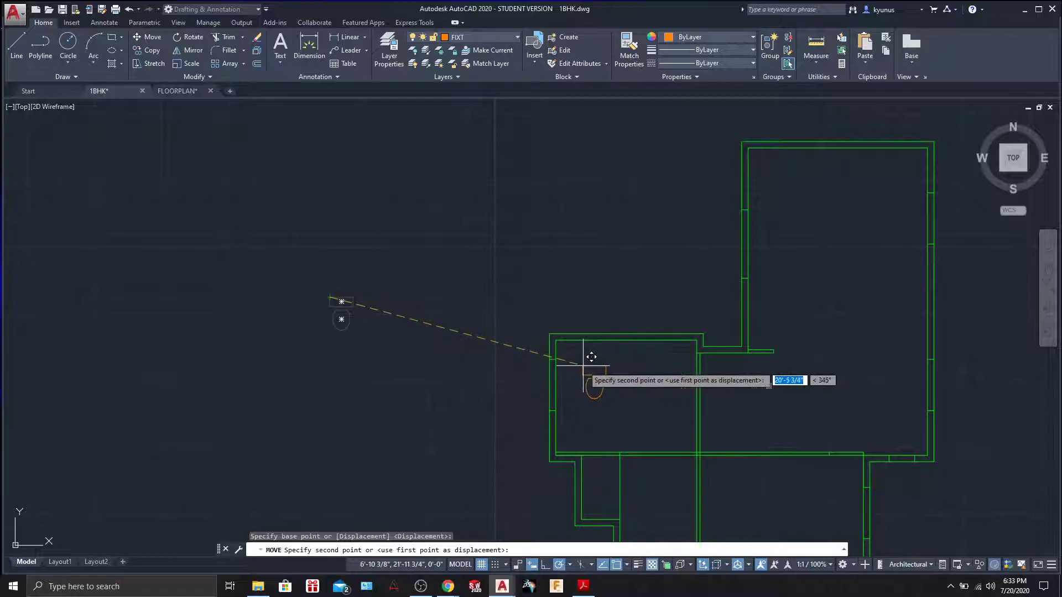
pyautogui.press('Escape')
pyautogui.moveTo(647, 417); pyautogui.dragTo(547, 296, button='middle')
pyautogui.scroll(4, 537, 275)
pyautogui.moveTo(520, 251); pyautogui.dragTo(544, 308, button='middle')
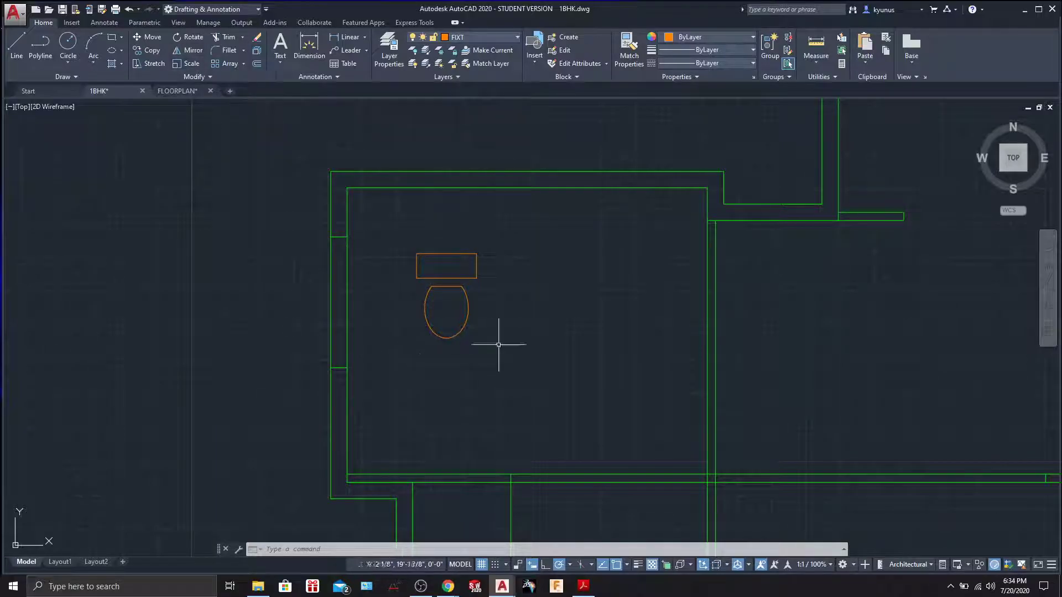
pyautogui.moveTo(527, 356)
pyautogui.mouseDown()
pyautogui.moveTo(414, 351)
pyautogui.moveTo(482, 230)
pyautogui.moveTo(503, 232)
pyautogui.mouseUp()
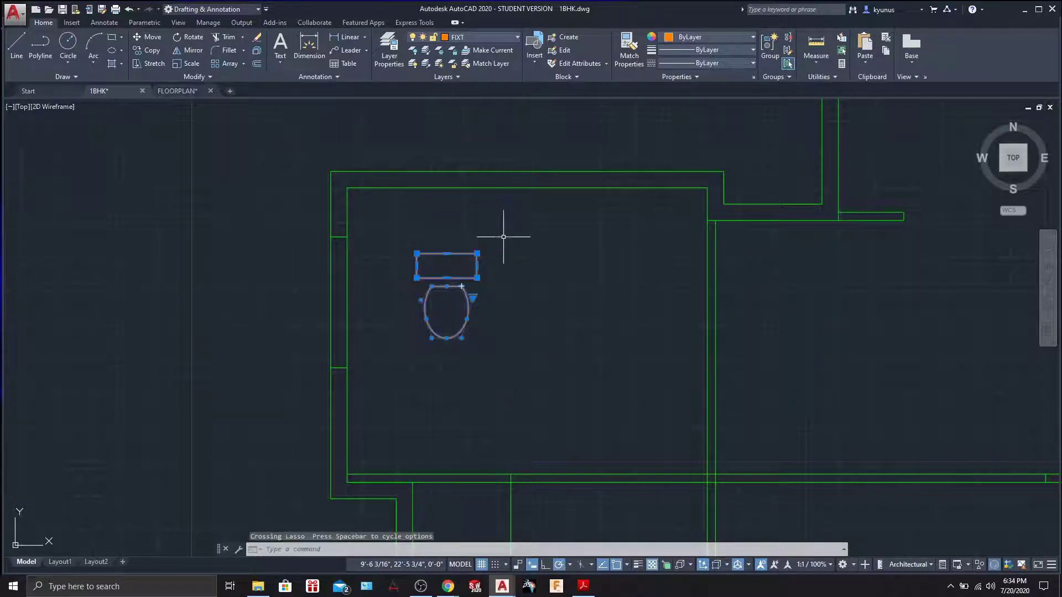
pyautogui.click(194, 39)
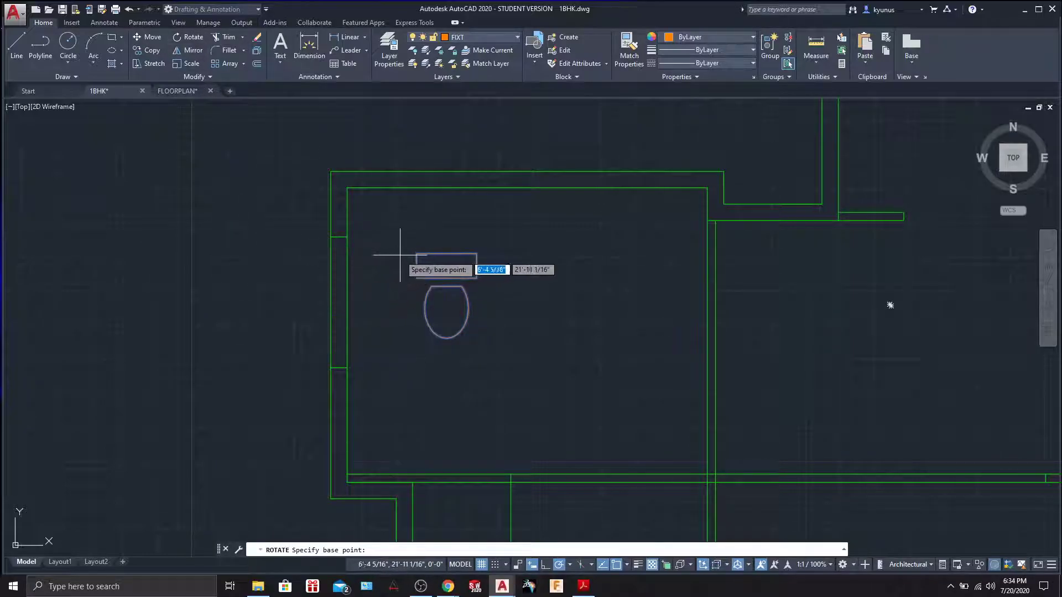
pyautogui.click(416, 254)
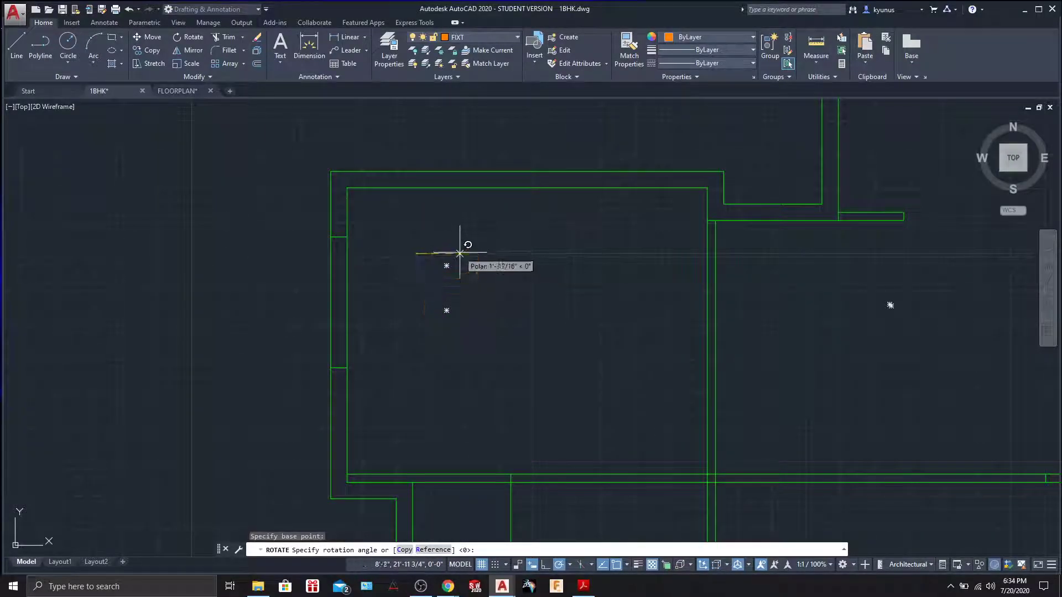
pyautogui.press('Escape')
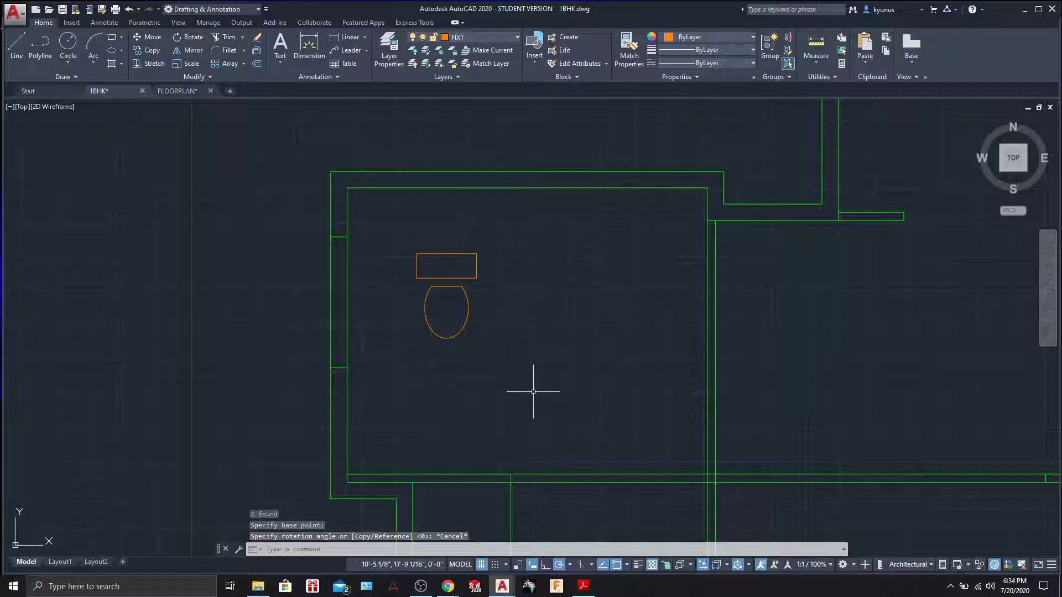
# Review the available polar tracking increment angles in the drafting settings and keep the increment at 90
pyautogui.click(568, 565)
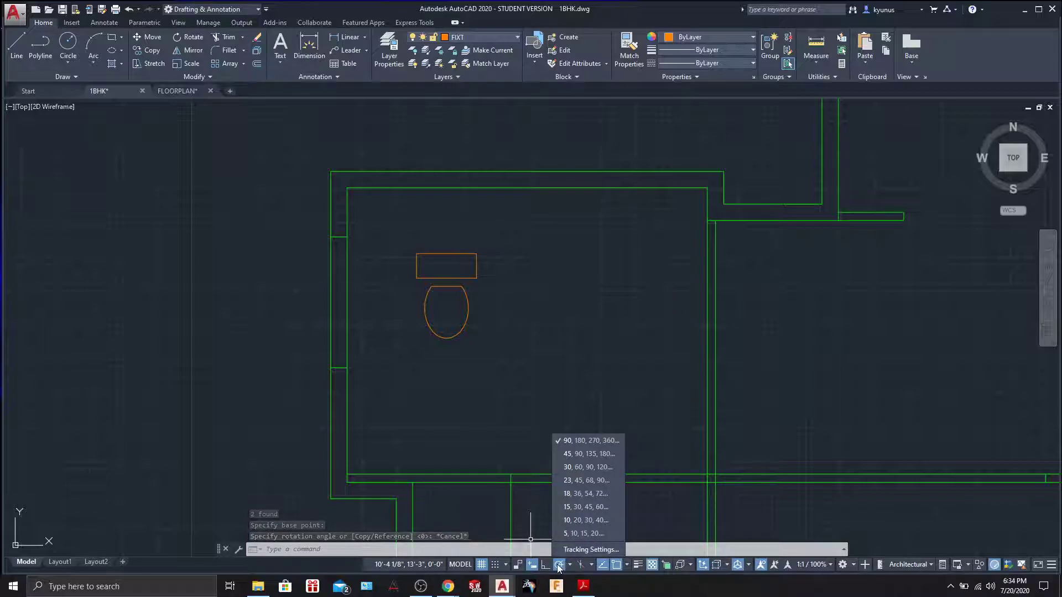
pyautogui.click(569, 550)
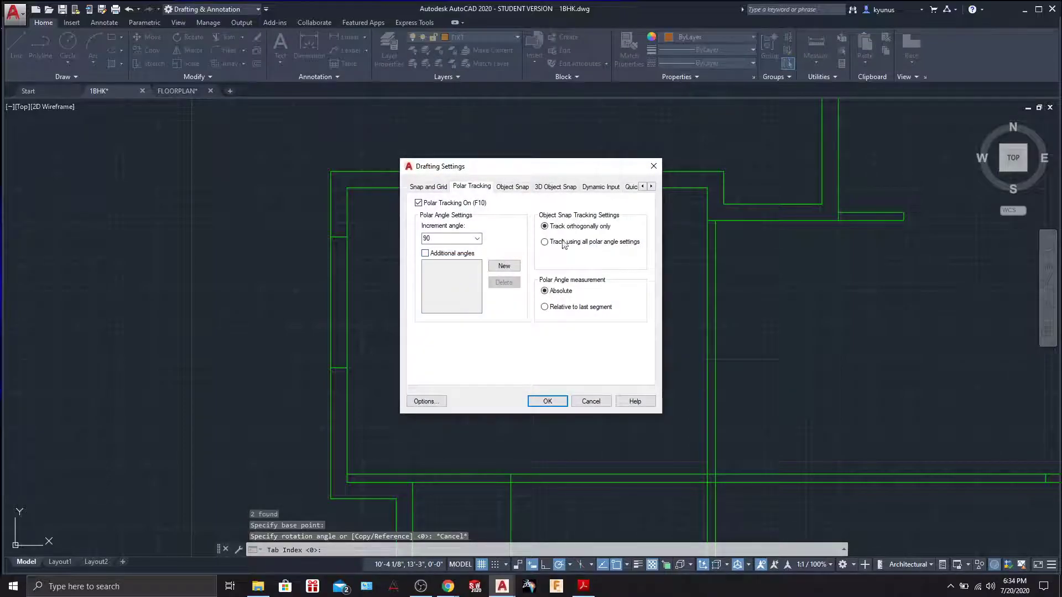
pyautogui.click(478, 239)
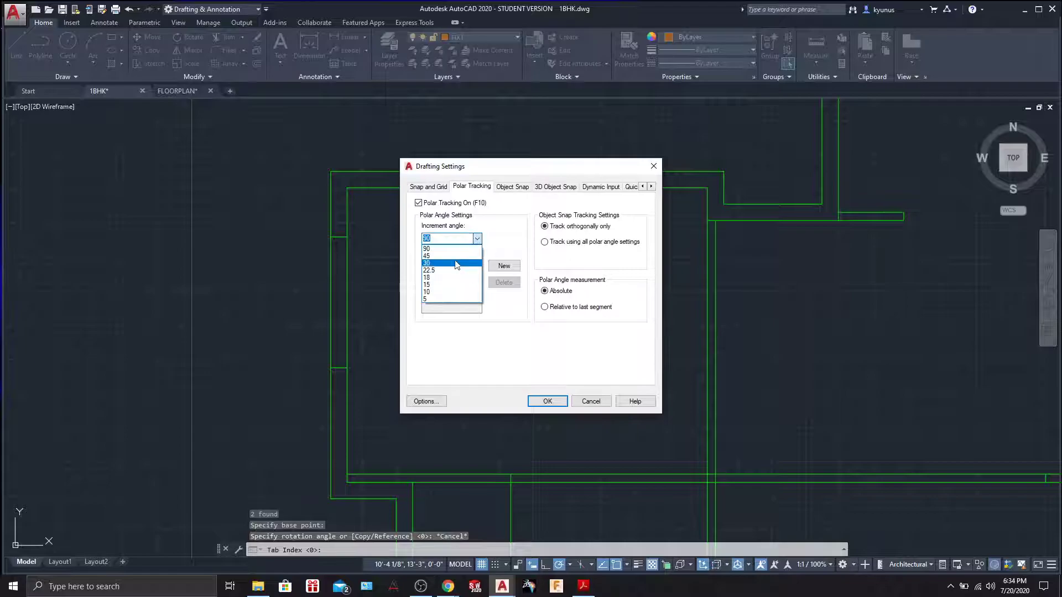
pyautogui.click(476, 241)
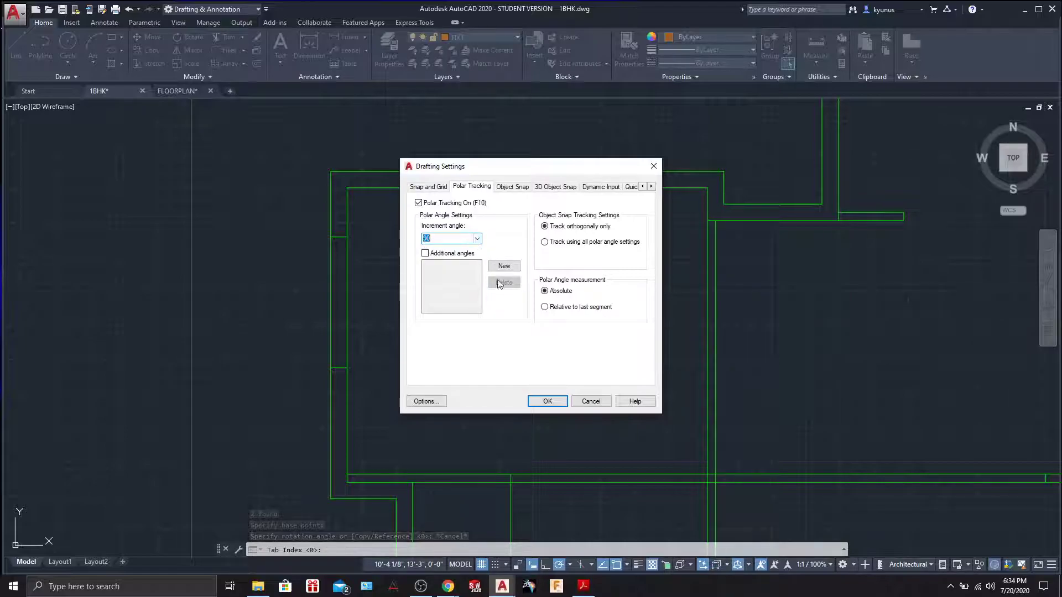
pyautogui.click(547, 401)
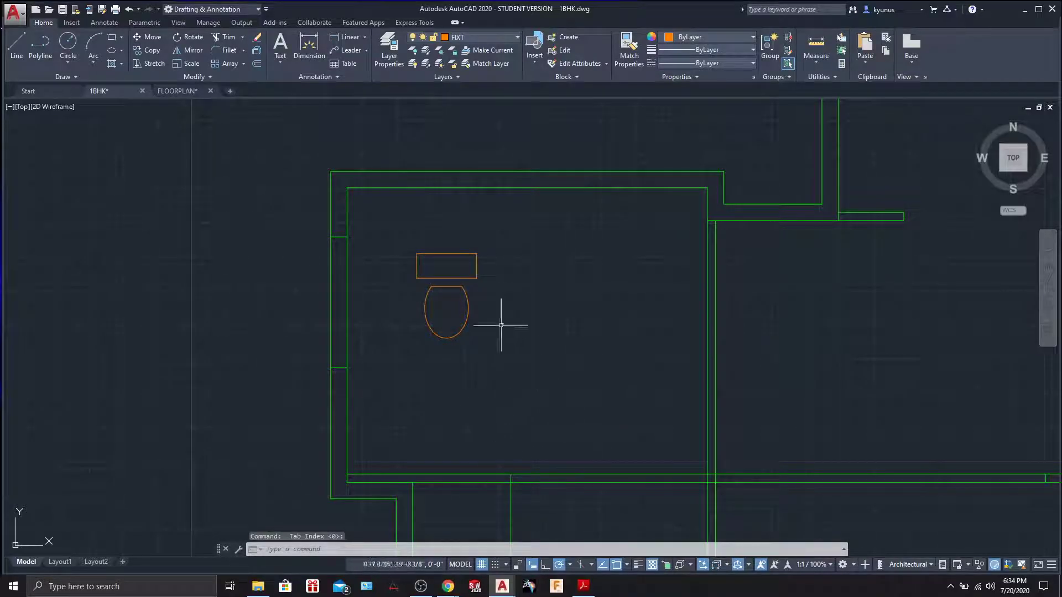
# Move the toilet's tank corner onto the room's upper-left inner corner and undo that move
pyautogui.moveTo(390, 218)
pyautogui.mouseDown()
pyautogui.moveTo(507, 292)
pyautogui.moveTo(412, 401)
pyautogui.moveTo(367, 242)
pyautogui.mouseUp()
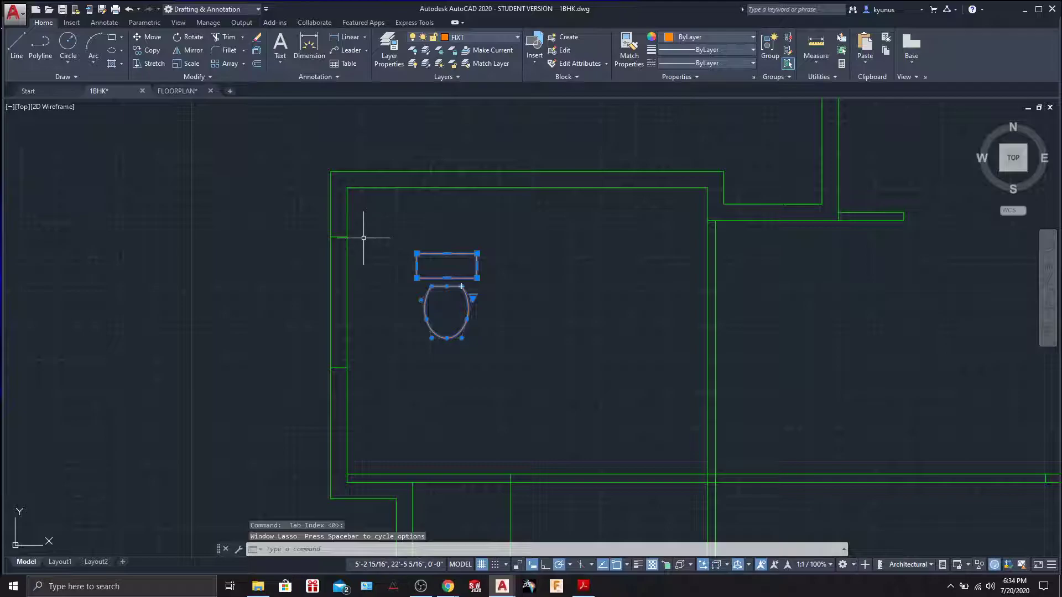
pyautogui.click(154, 37)
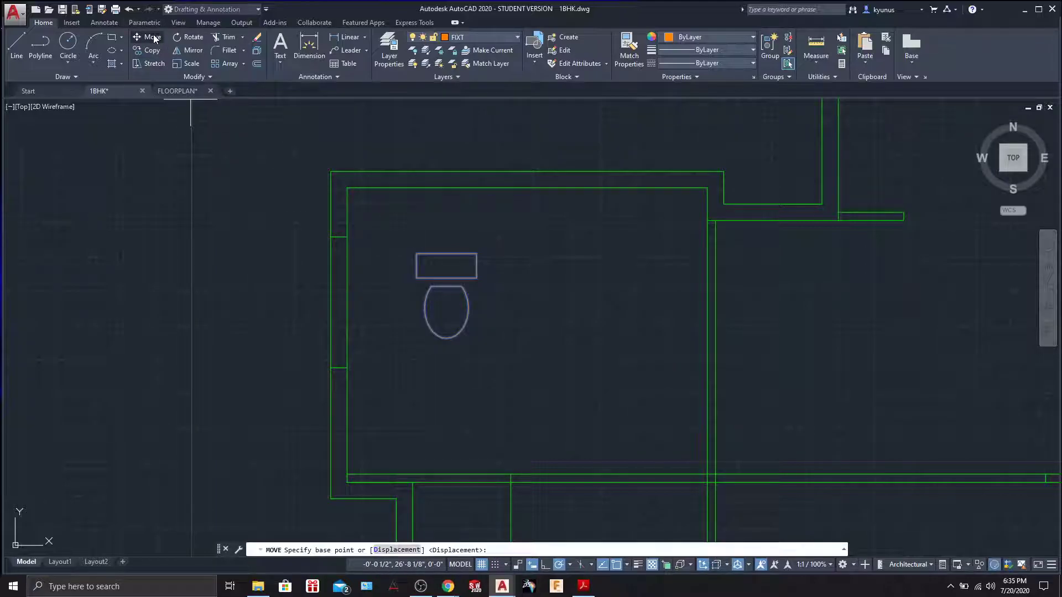
pyautogui.click(416, 254)
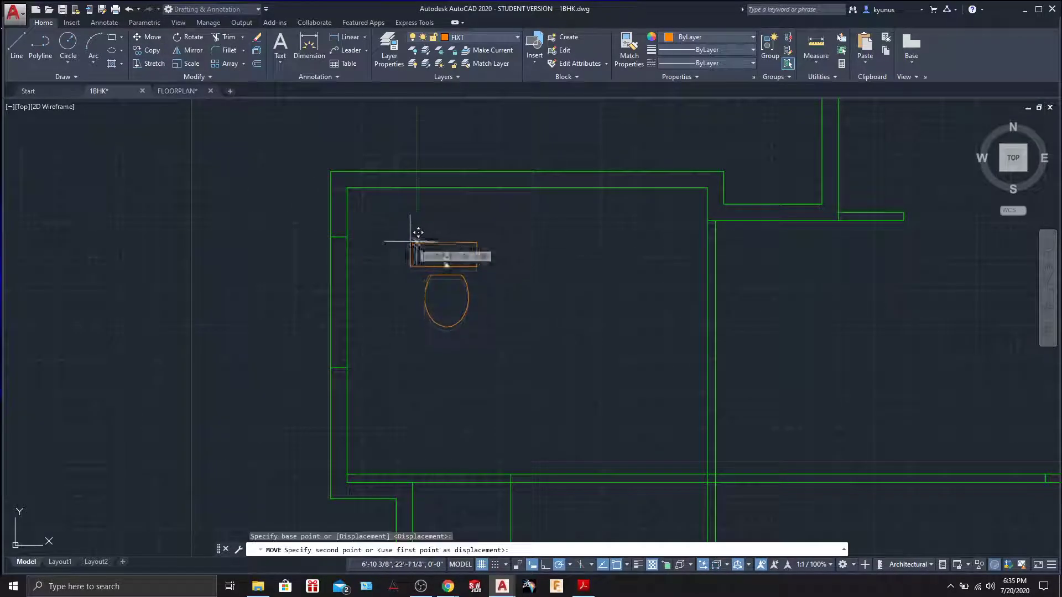
pyautogui.click(347, 187)
pyautogui.press('Escape')
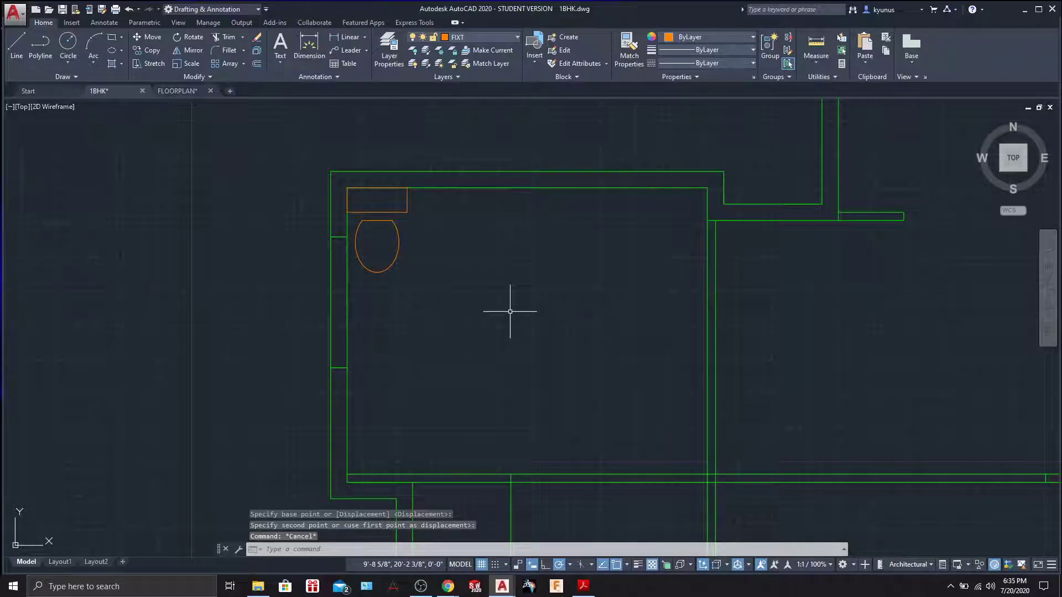
pyautogui.hotkey('ctrl', 'z')
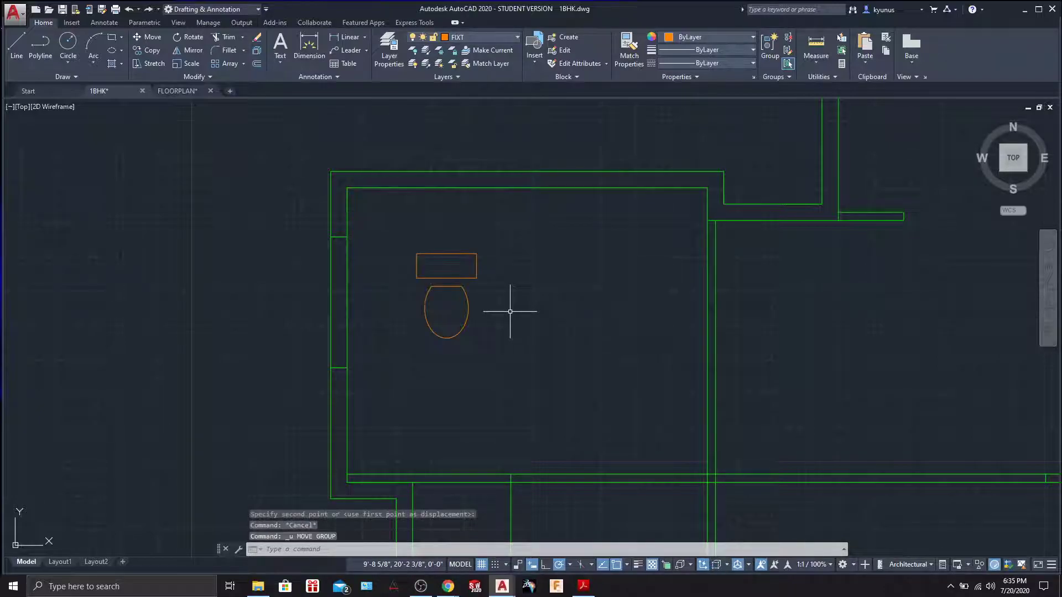
# Move the toilet straight up so the back of its tank sits against the room's upper inner wall
pyautogui.moveTo(384, 241)
pyautogui.mouseDown()
pyautogui.moveTo(479, 236)
pyautogui.moveTo(410, 365)
pyautogui.moveTo(391, 320)
pyautogui.mouseUp()
pyautogui.click(147, 36)
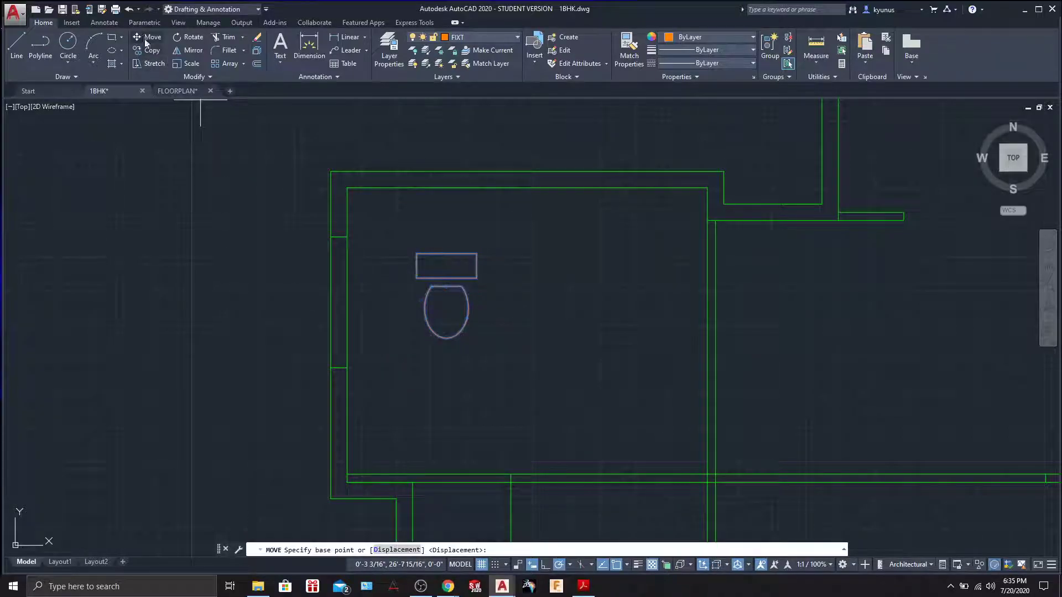
pyautogui.click(416, 255)
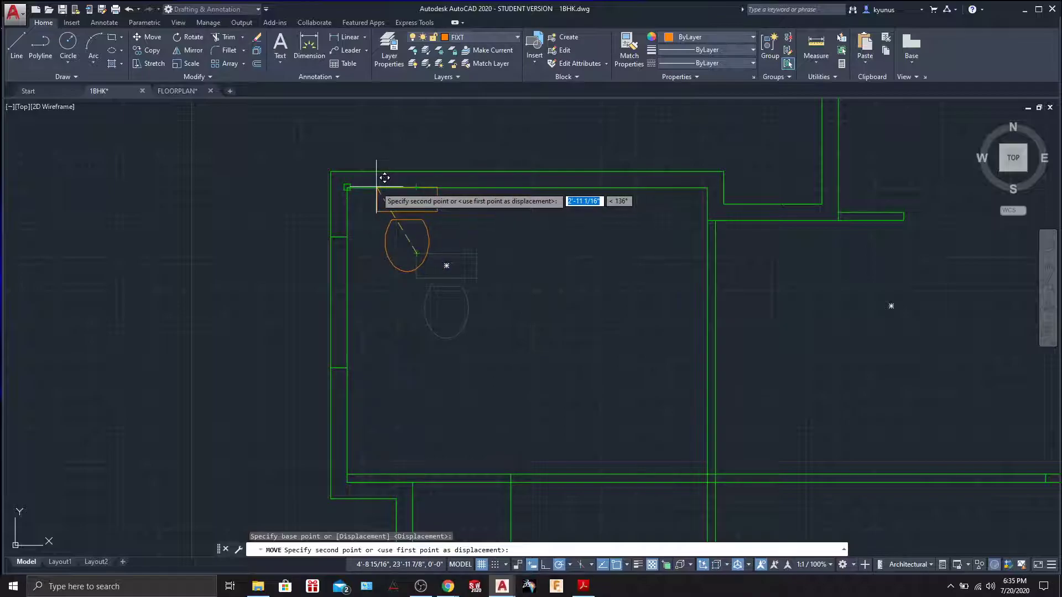
pyautogui.click(417, 188)
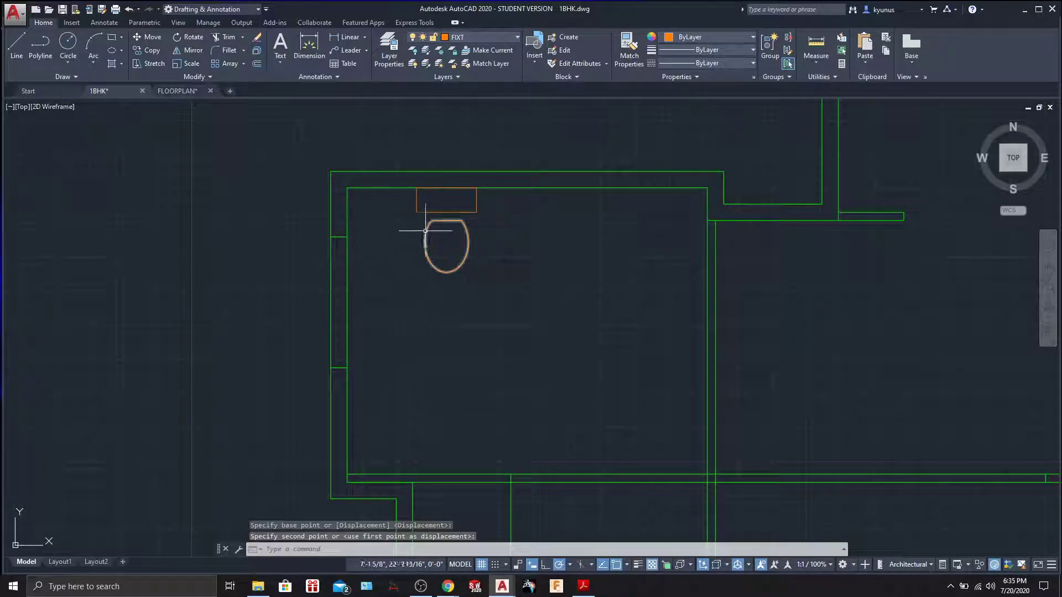
pyautogui.moveTo(548, 309)
pyautogui.mouseDown()
pyautogui.moveTo(422, 261)
pyautogui.moveTo(428, 161)
pyautogui.moveTo(400, 250)
pyautogui.mouseUp()
pyautogui.press('Escape')
pyautogui.press('Escape')
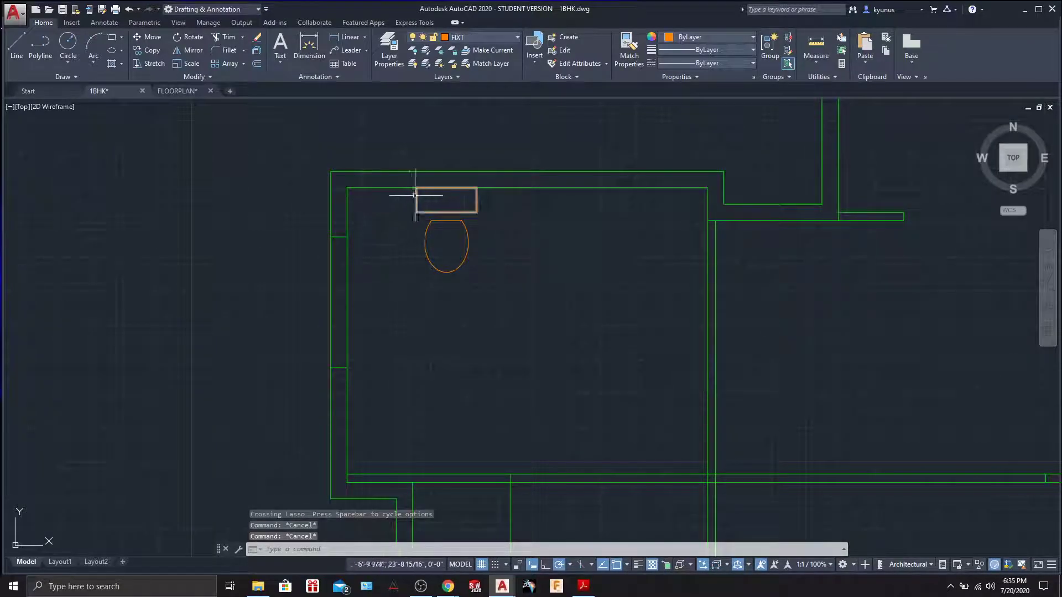
# Move the toilet left along the upper wall, leaving a small gap between its tank and the left wall
pyautogui.moveTo(402, 161)
pyautogui.mouseDown()
pyautogui.moveTo(510, 290)
pyautogui.moveTo(509, 265)
pyautogui.mouseUp()
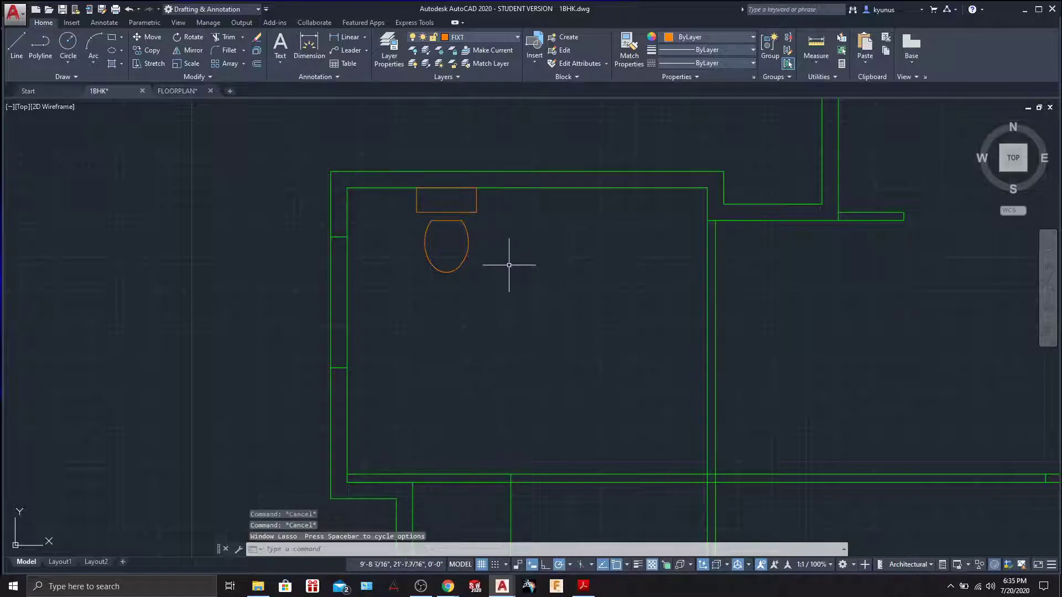
pyautogui.click(409, 150)
pyautogui.click(479, 299)
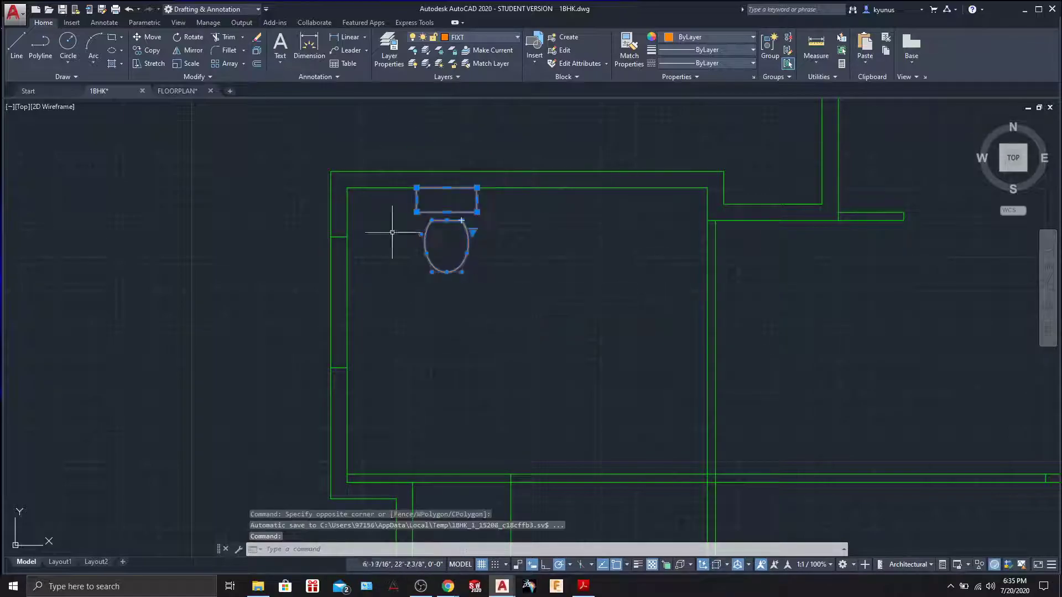
pyautogui.click(149, 37)
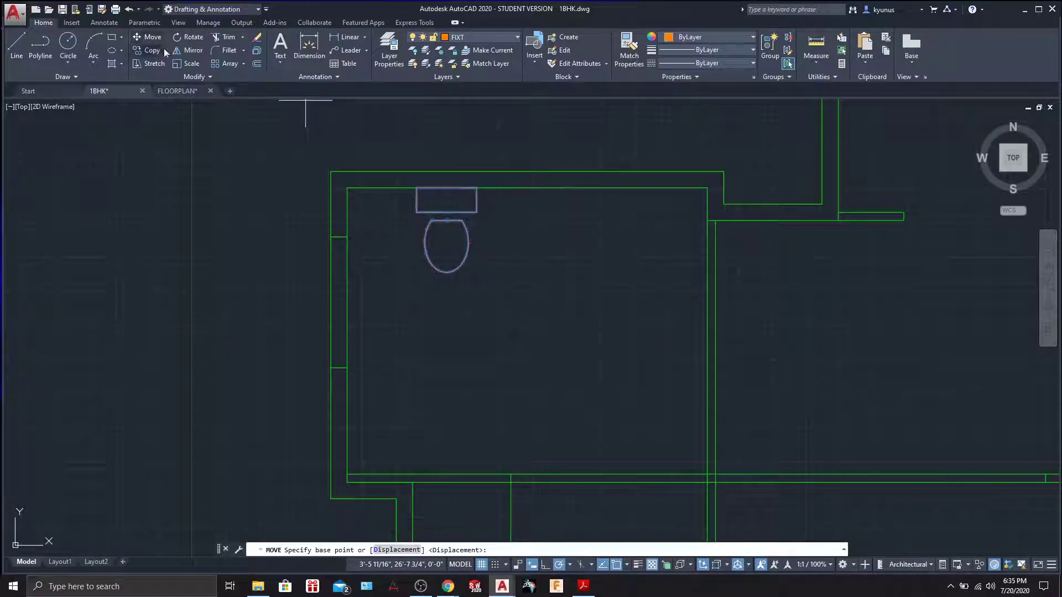
pyautogui.click(417, 188)
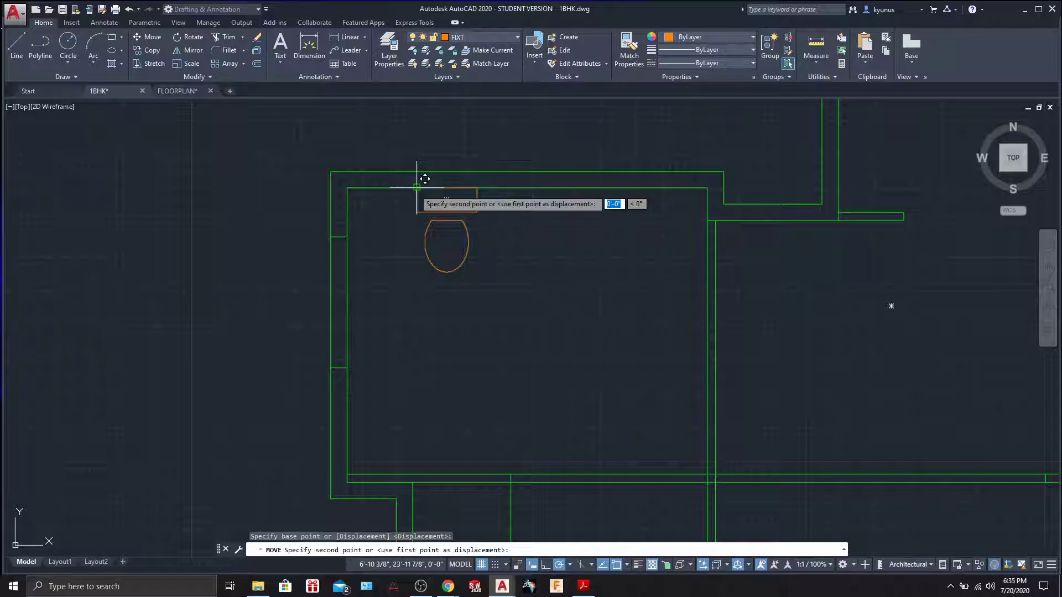
pyautogui.click(363, 188)
pyautogui.press('Escape')
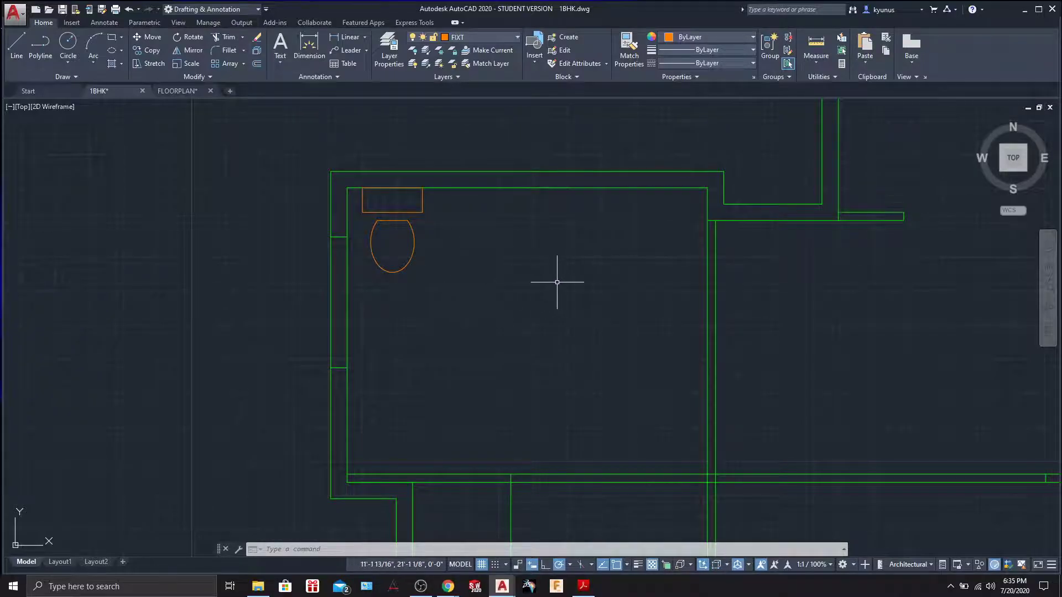
# Scale the toilet up freehand from the tank's upper-left corner until it nearly fills the room's height, and undo the scaling
pyautogui.scroll(8, 445, 237)
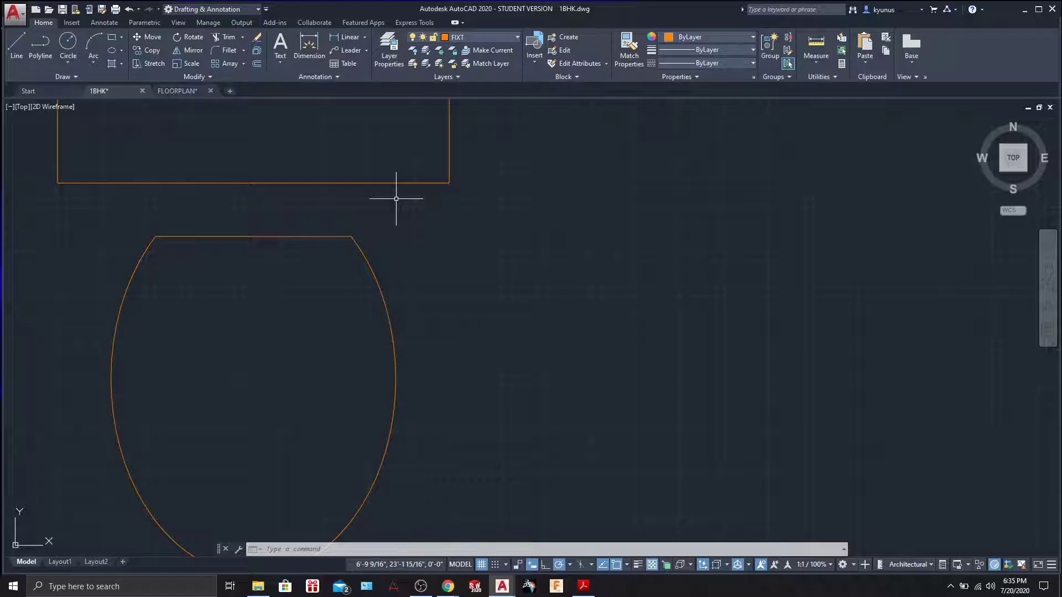
pyautogui.scroll(-8, 396, 198)
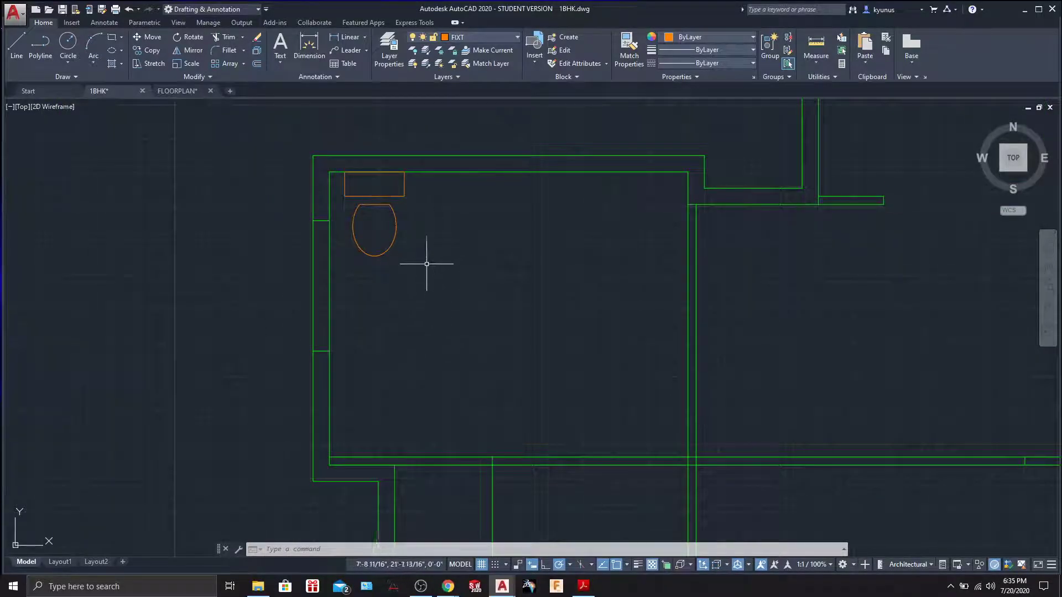
pyautogui.moveTo(422, 239); pyautogui.dragTo(458, 284, button='middle')
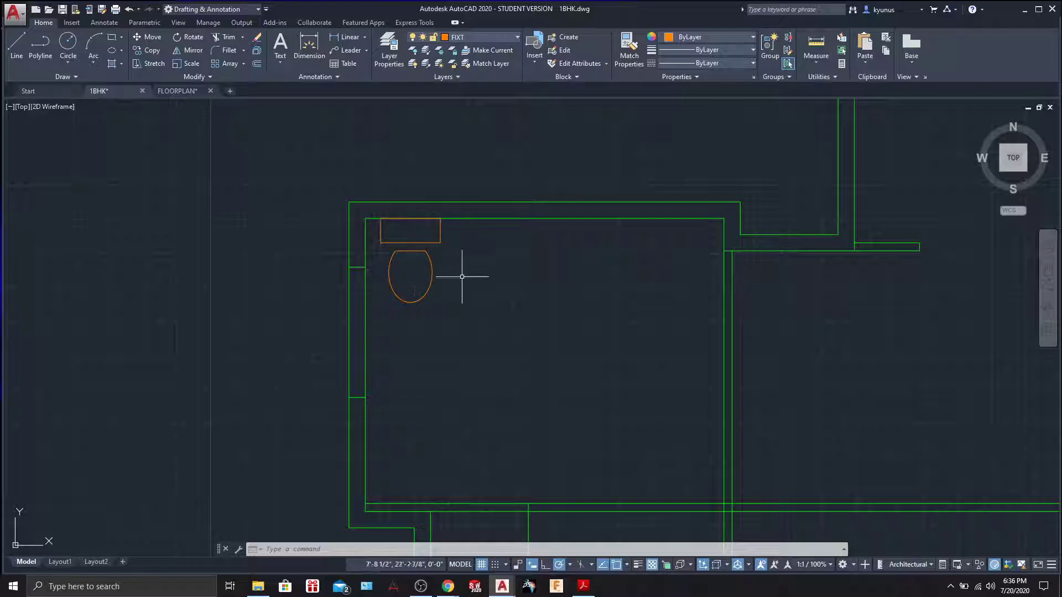
pyautogui.moveTo(367, 171)
pyautogui.mouseDown()
pyautogui.moveTo(493, 304)
pyautogui.moveTo(410, 355)
pyautogui.moveTo(379, 351)
pyautogui.moveTo(460, 249)
pyautogui.mouseUp()
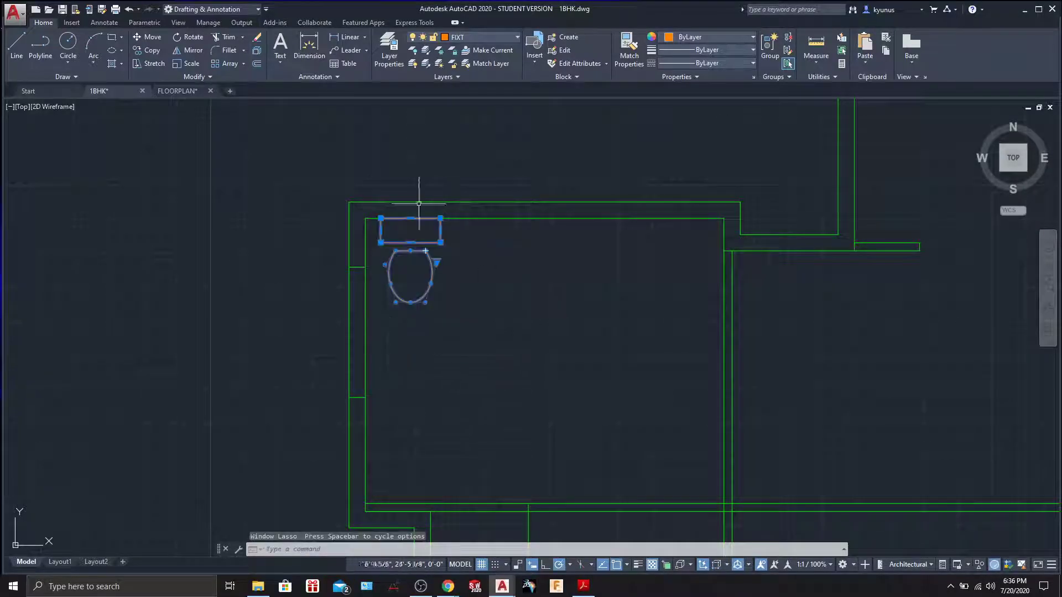
pyautogui.click(188, 64)
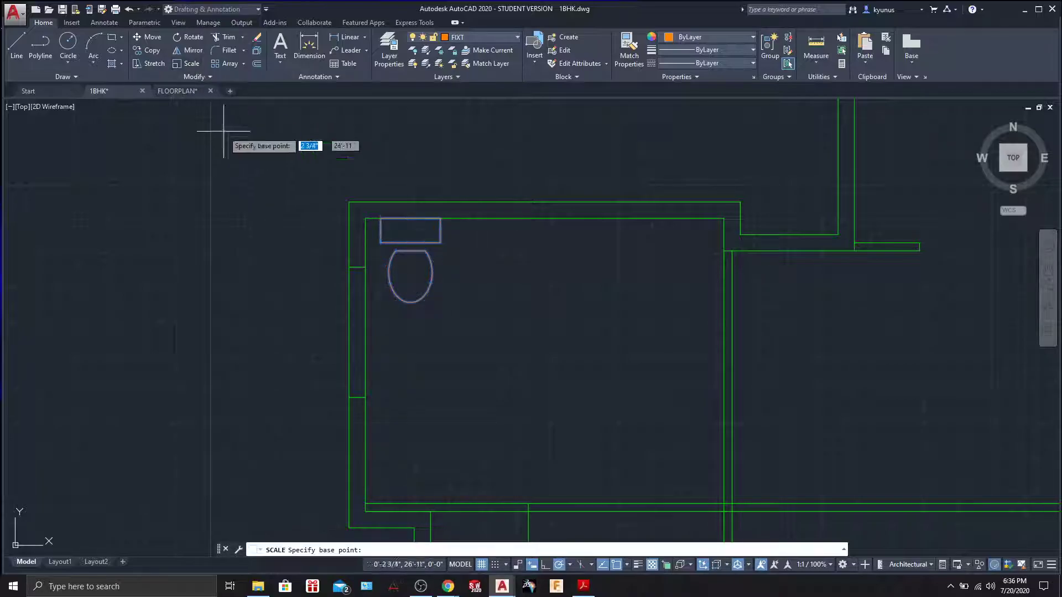
pyautogui.click(381, 218)
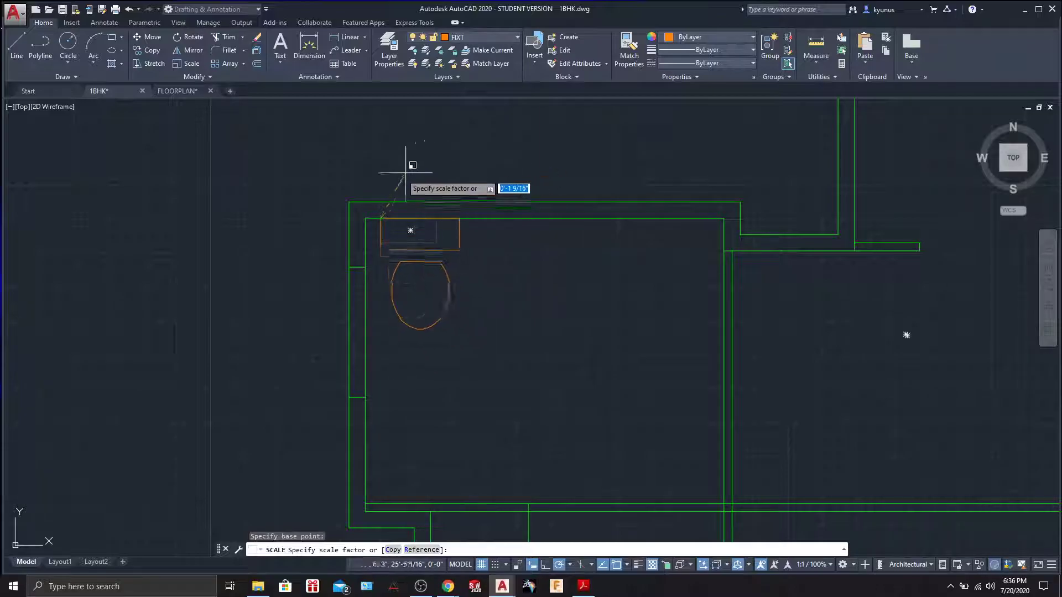
pyautogui.click(506, 147)
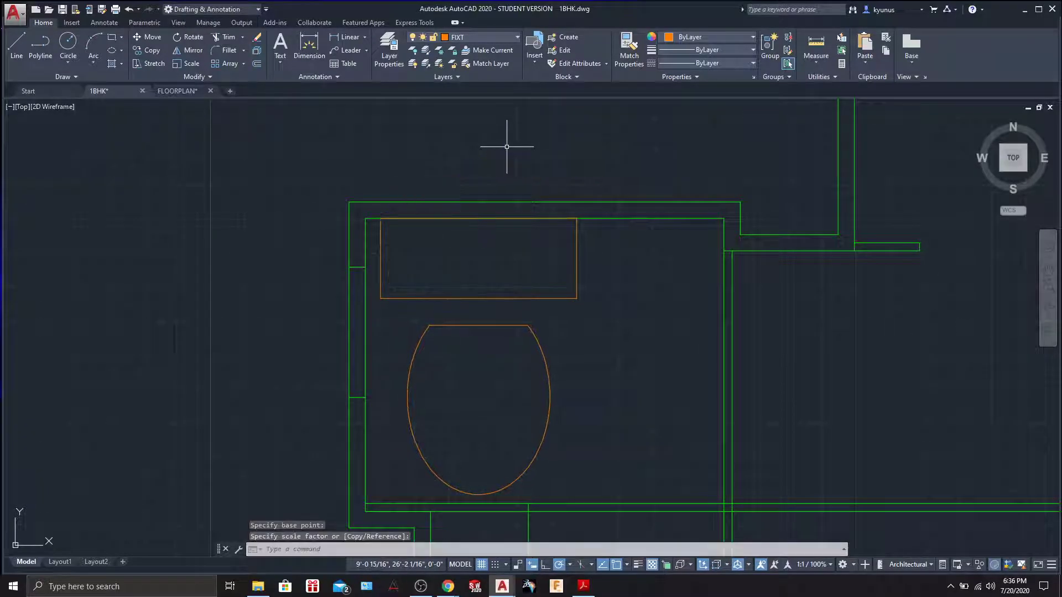
pyautogui.scroll(-5, 655, 213)
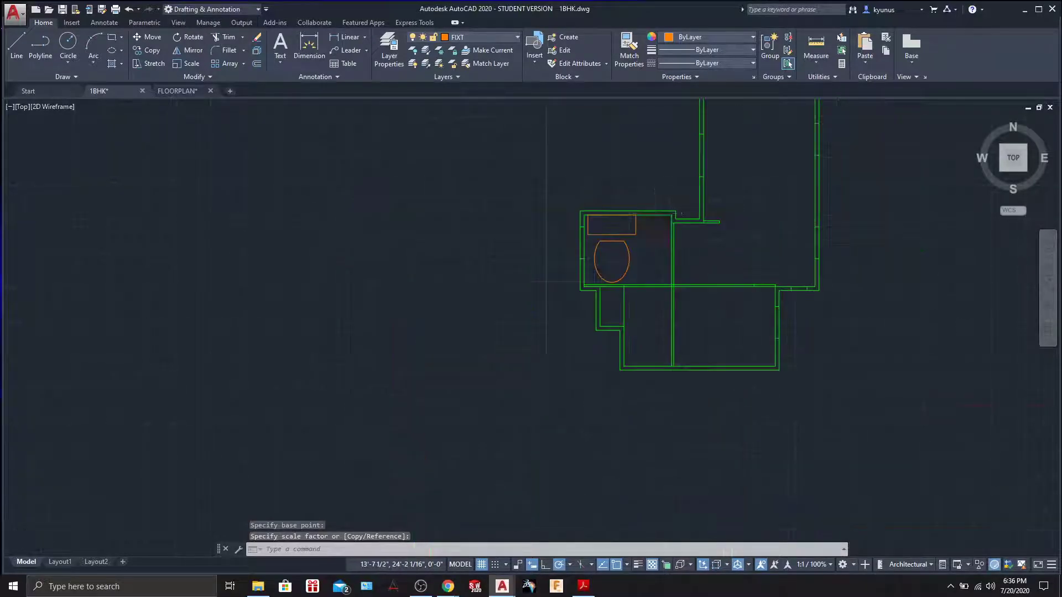
pyautogui.moveTo(776, 226); pyautogui.dragTo(562, 281, button='middle')
pyautogui.hotkey('ctrl', 'z')
pyautogui.hotkey('ctrl', 'z')
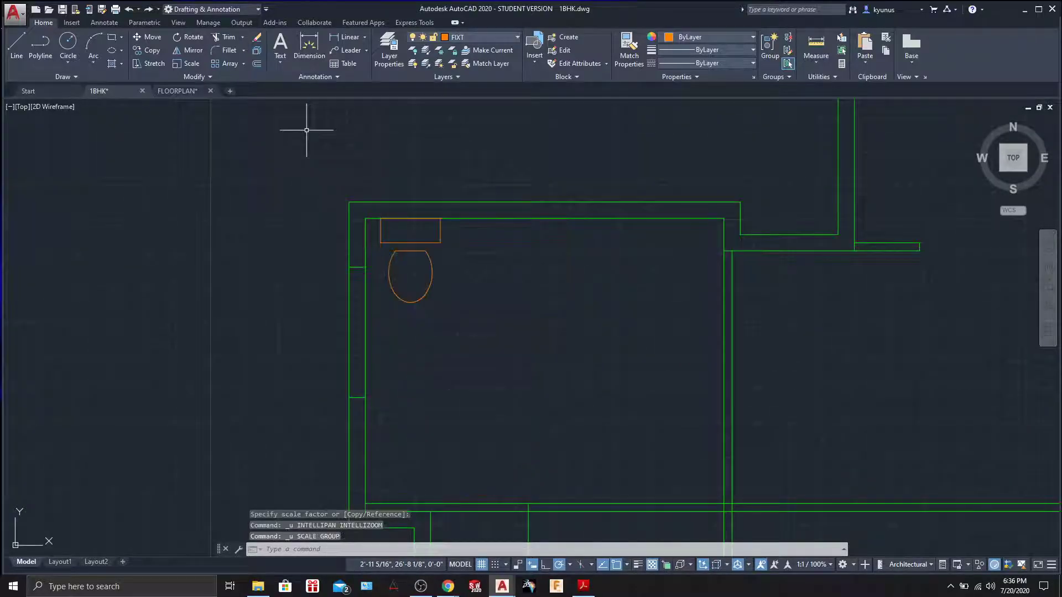
pyautogui.moveTo(525, 158)
pyautogui.mouseDown(button='middle')
pyautogui.moveTo(543, 173)
pyautogui.moveTo(512, 187)
pyautogui.moveTo(448, 153)
pyautogui.mouseUp(button='middle')
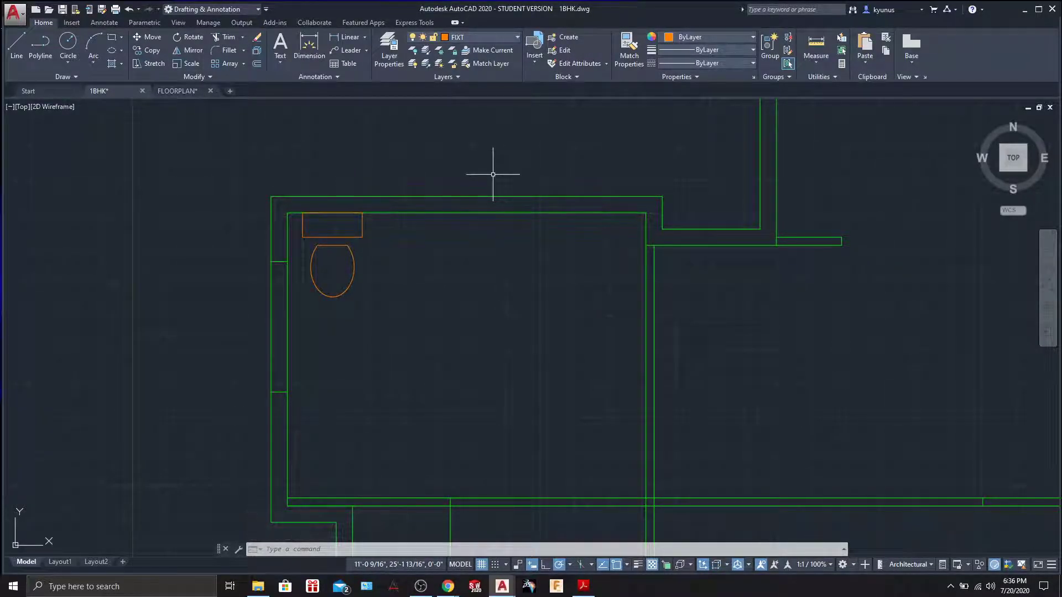
pyautogui.moveTo(507, 171); pyautogui.dragTo(488, 216, button='middle')
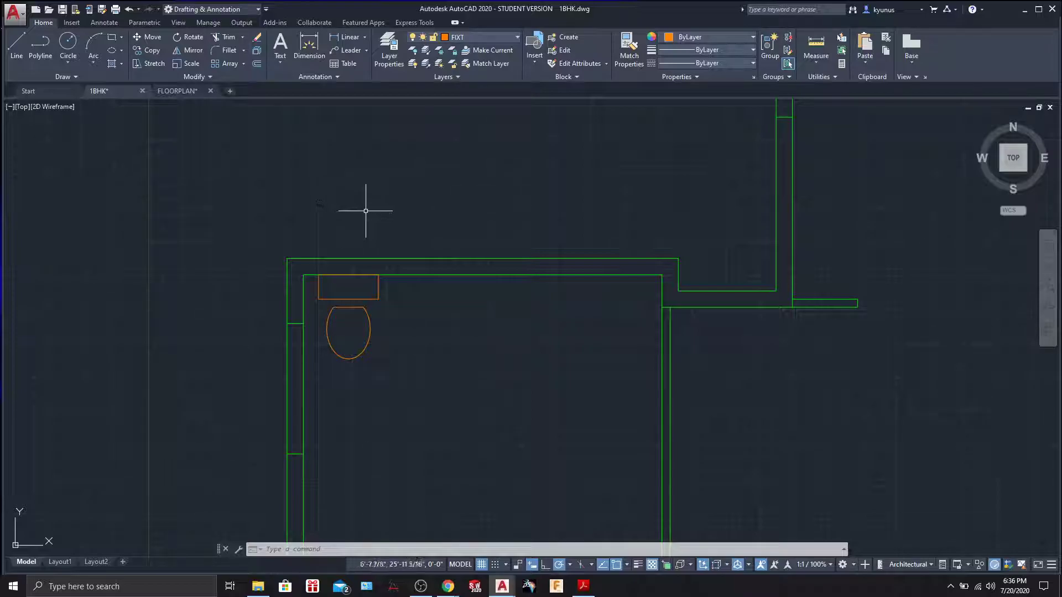
pyautogui.press('Escape')
pyautogui.press('Escape')
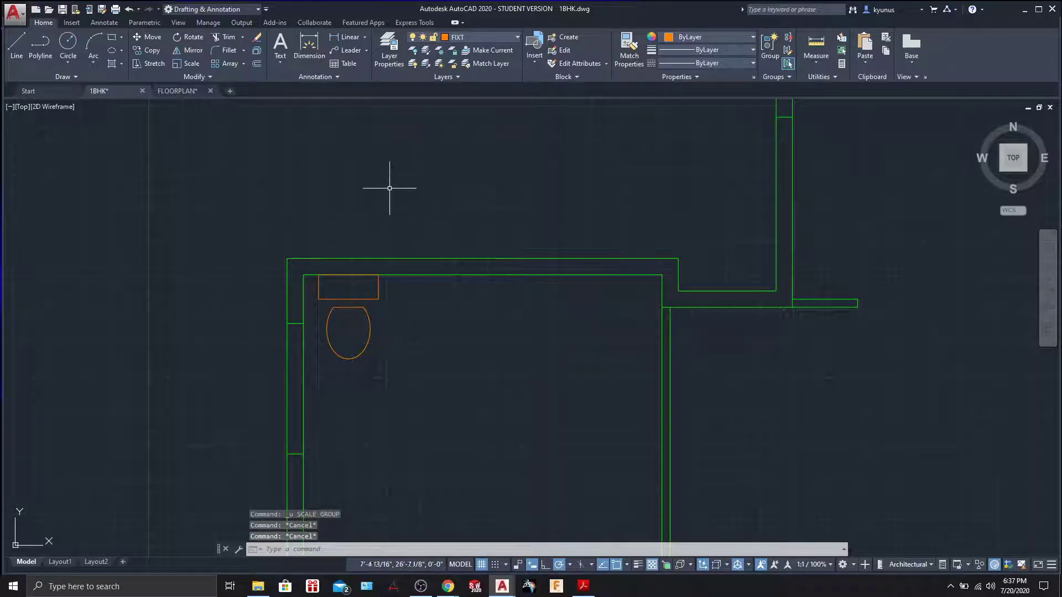